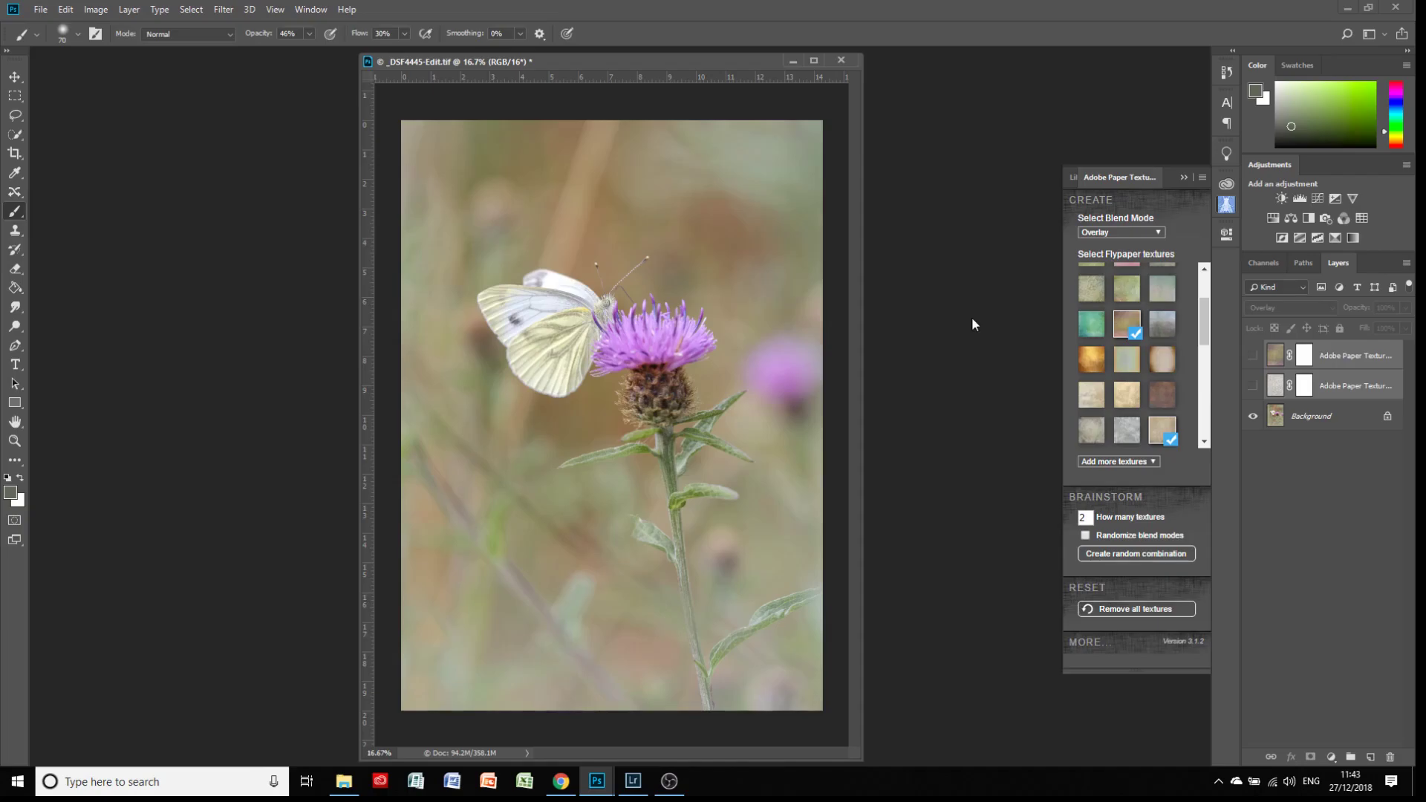
# Show the Orange_Blossom and Brushed_Rose texture layers one after the other and check each one's blend mode and texture thumbnail
pyautogui.click(1253, 385)
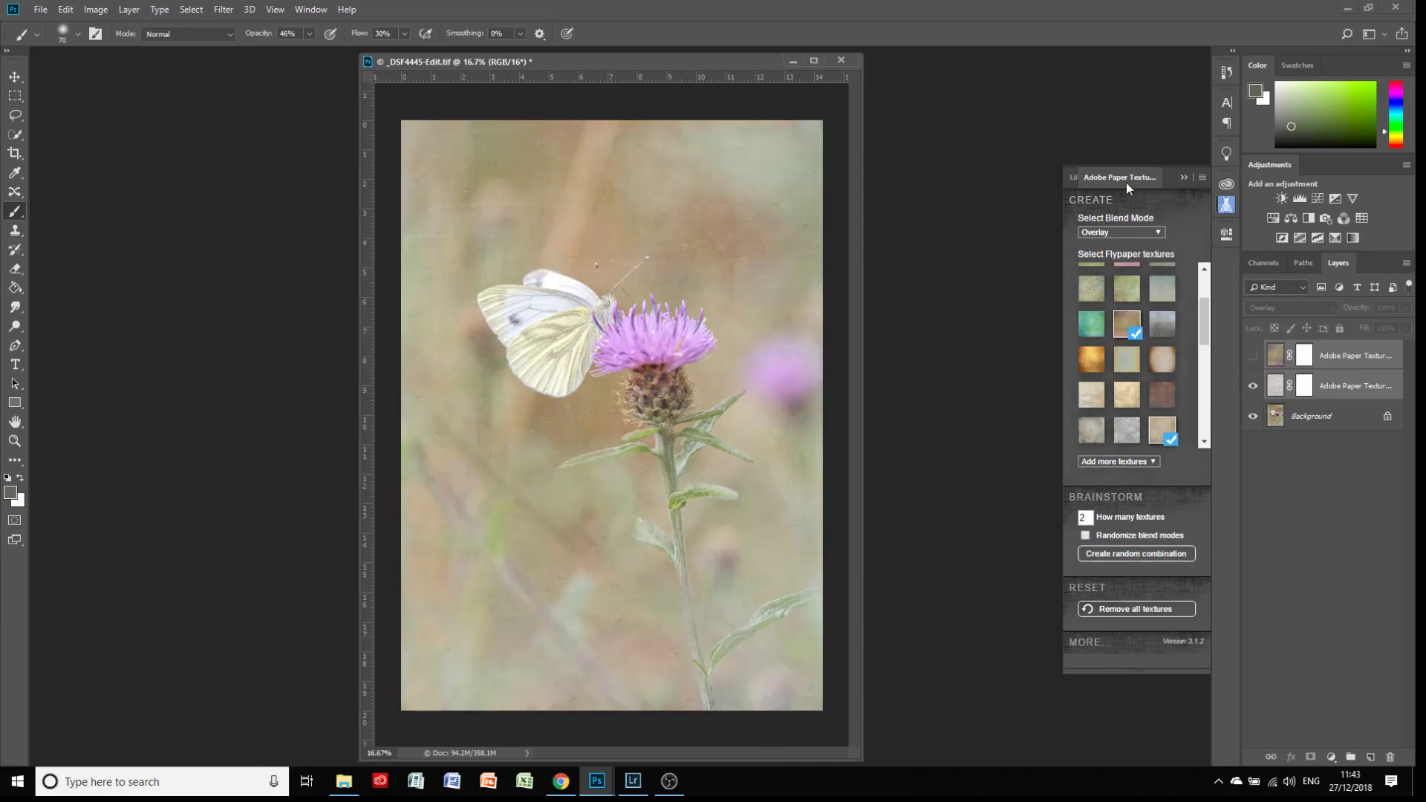
pyautogui.moveTo(1205, 332); pyautogui.dragTo(1204, 354)
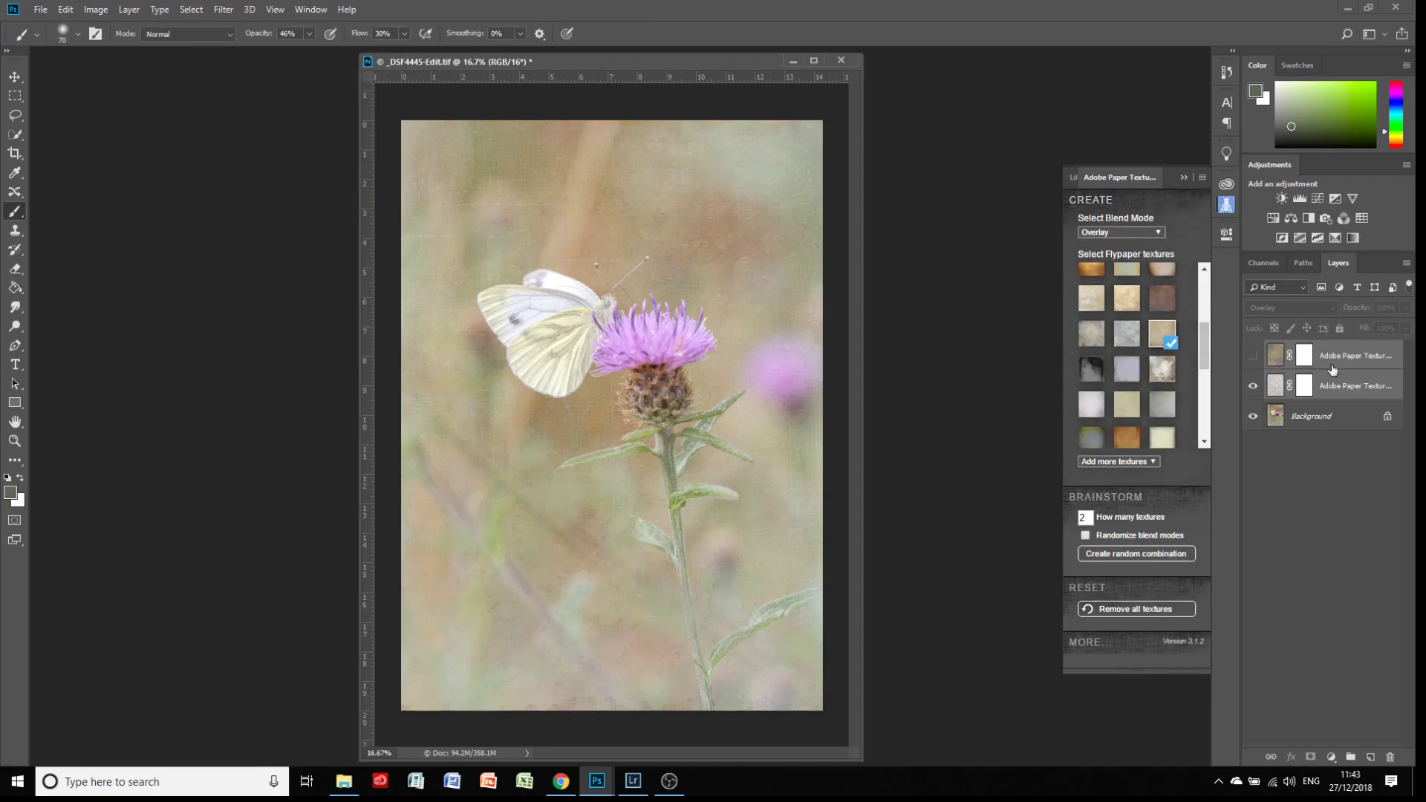
pyautogui.click(1338, 386)
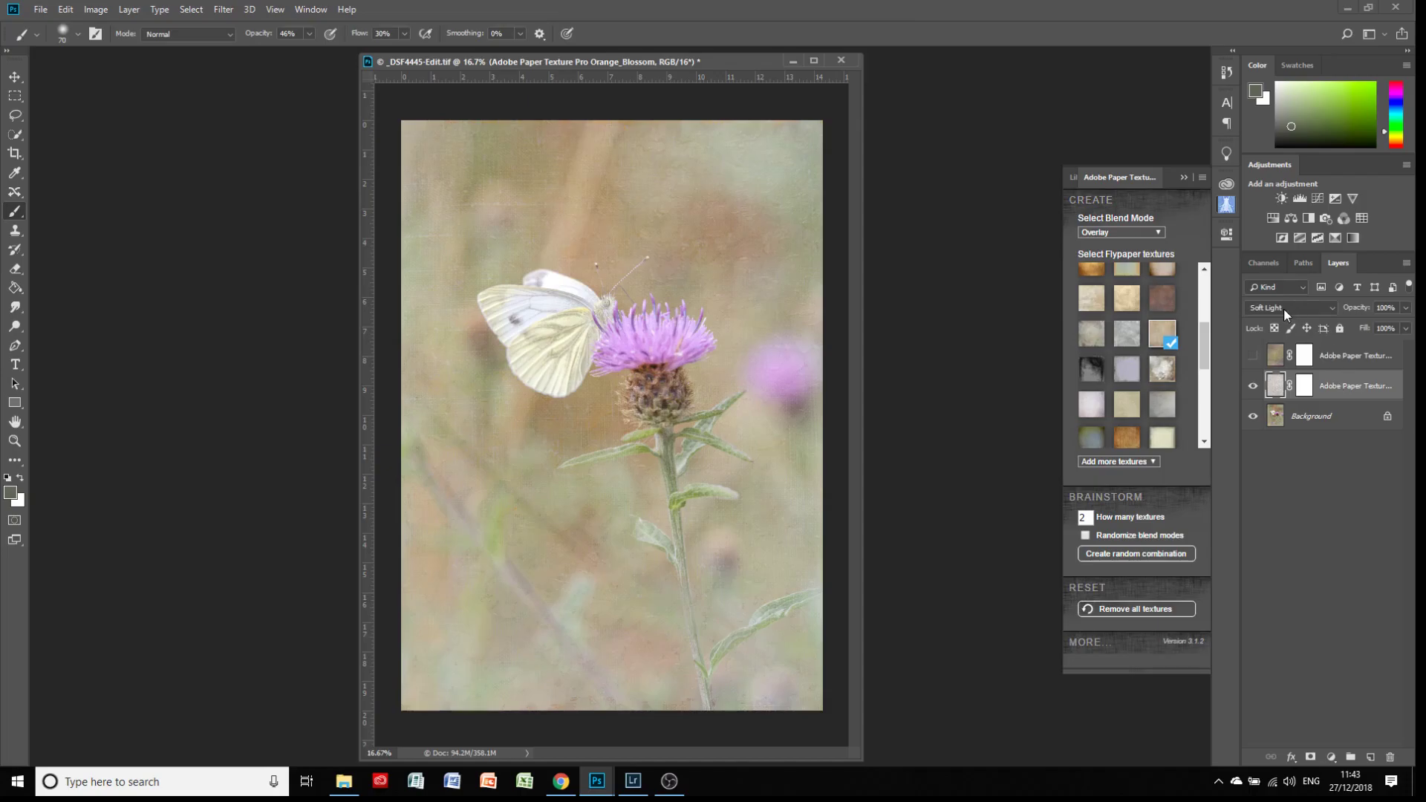
pyautogui.click(1334, 358)
pyautogui.click(1252, 356)
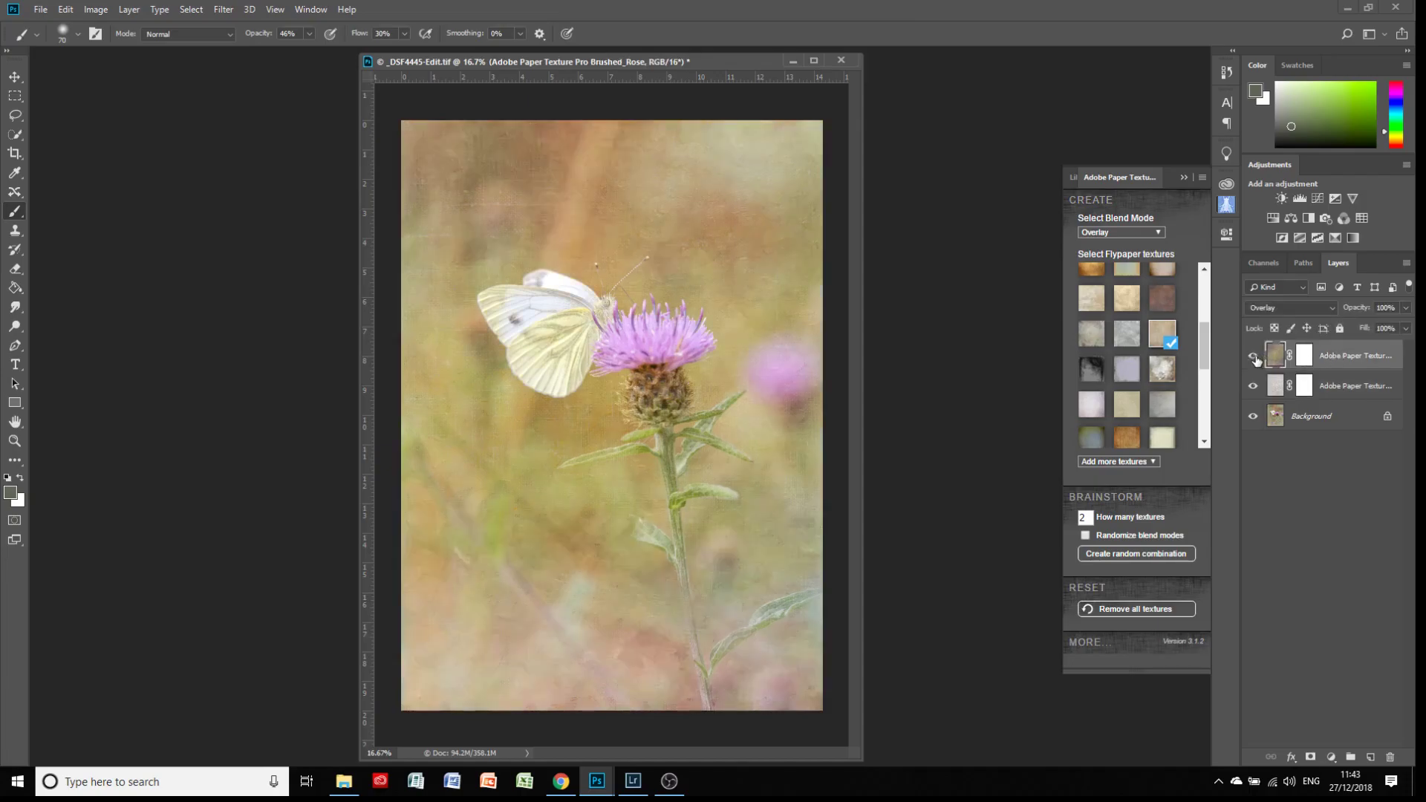
pyautogui.moveTo(1204, 355); pyautogui.dragTo(1205, 328)
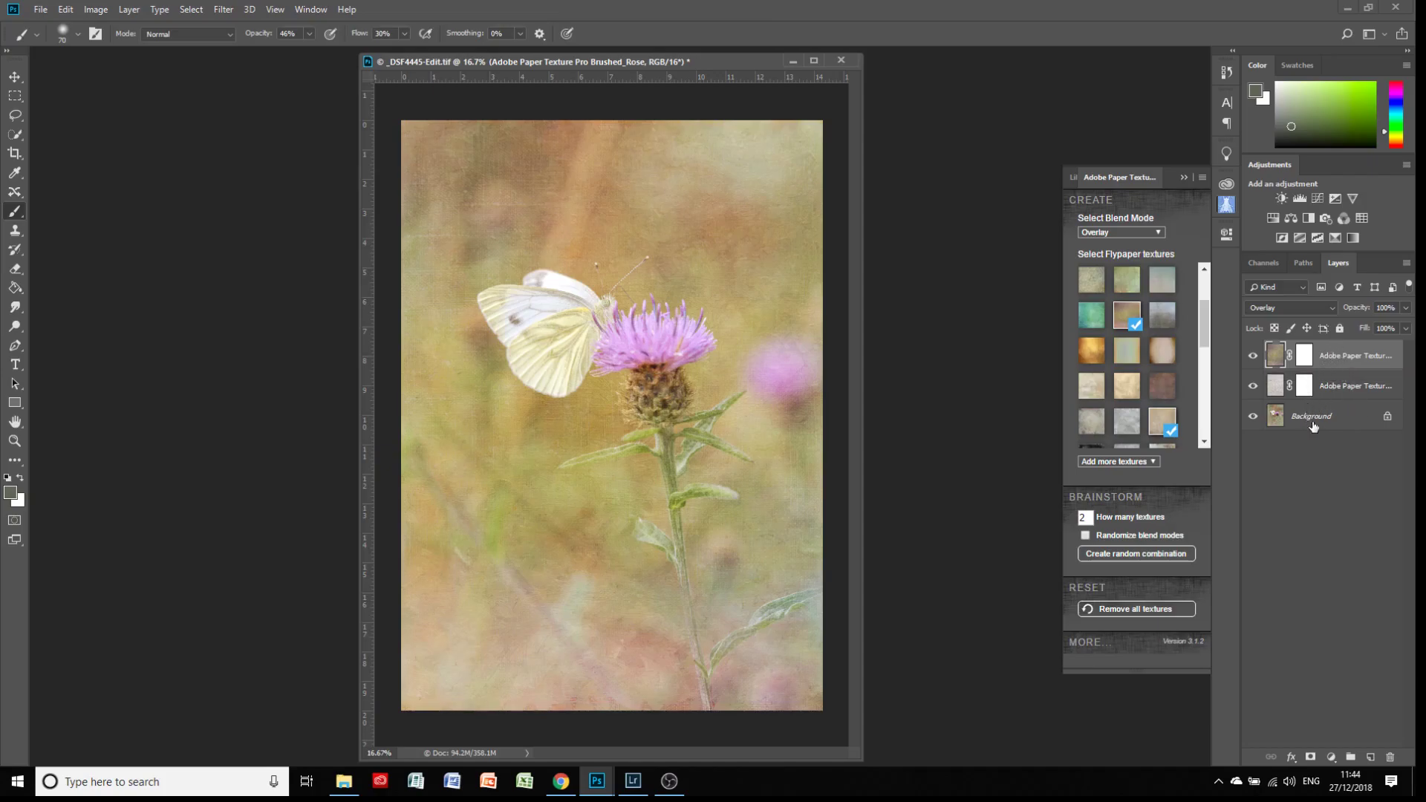
# Group the two texture layers into a new group named Texture
pyautogui.keyDown('shift'); pyautogui.click(1339, 386); pyautogui.keyUp('shift')
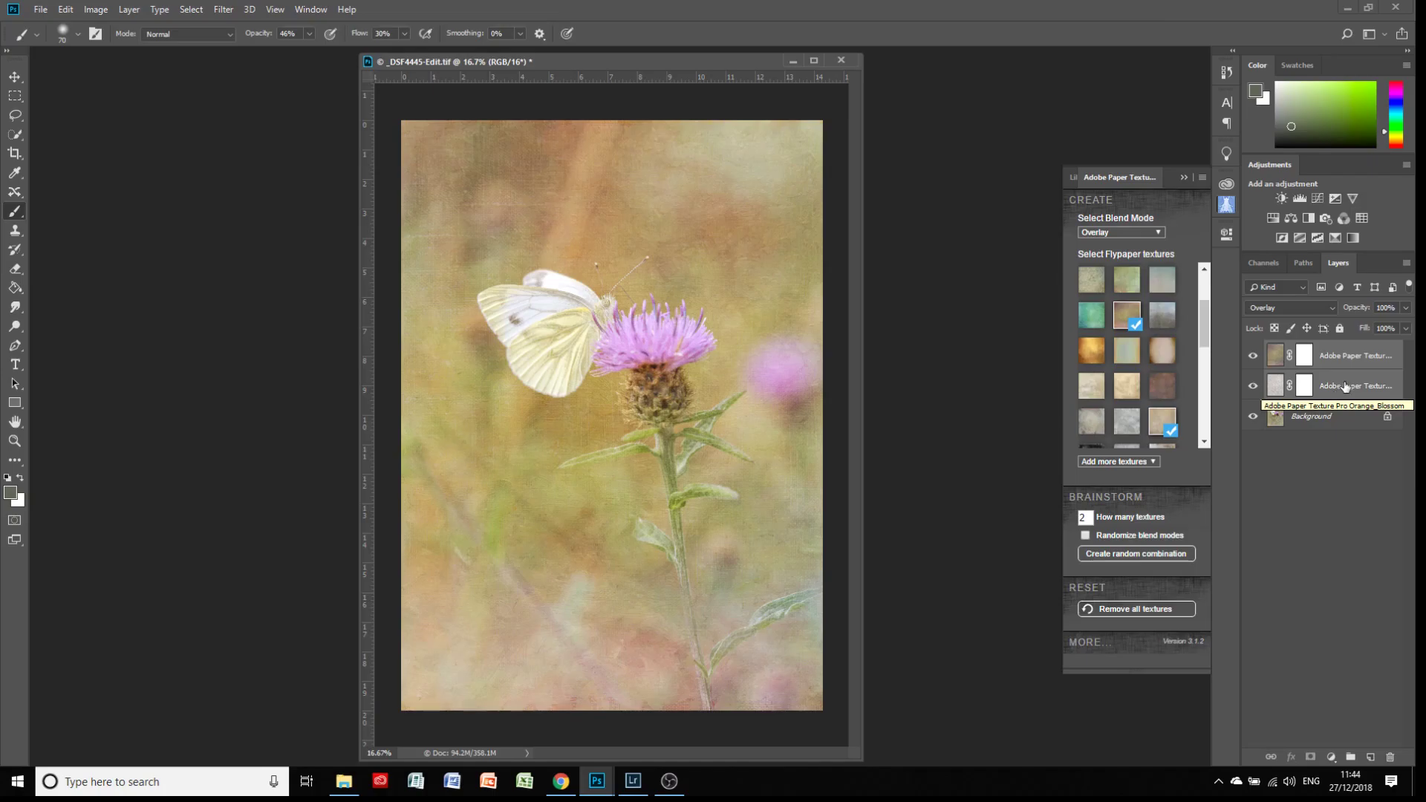
pyautogui.rightClick(1345, 387)
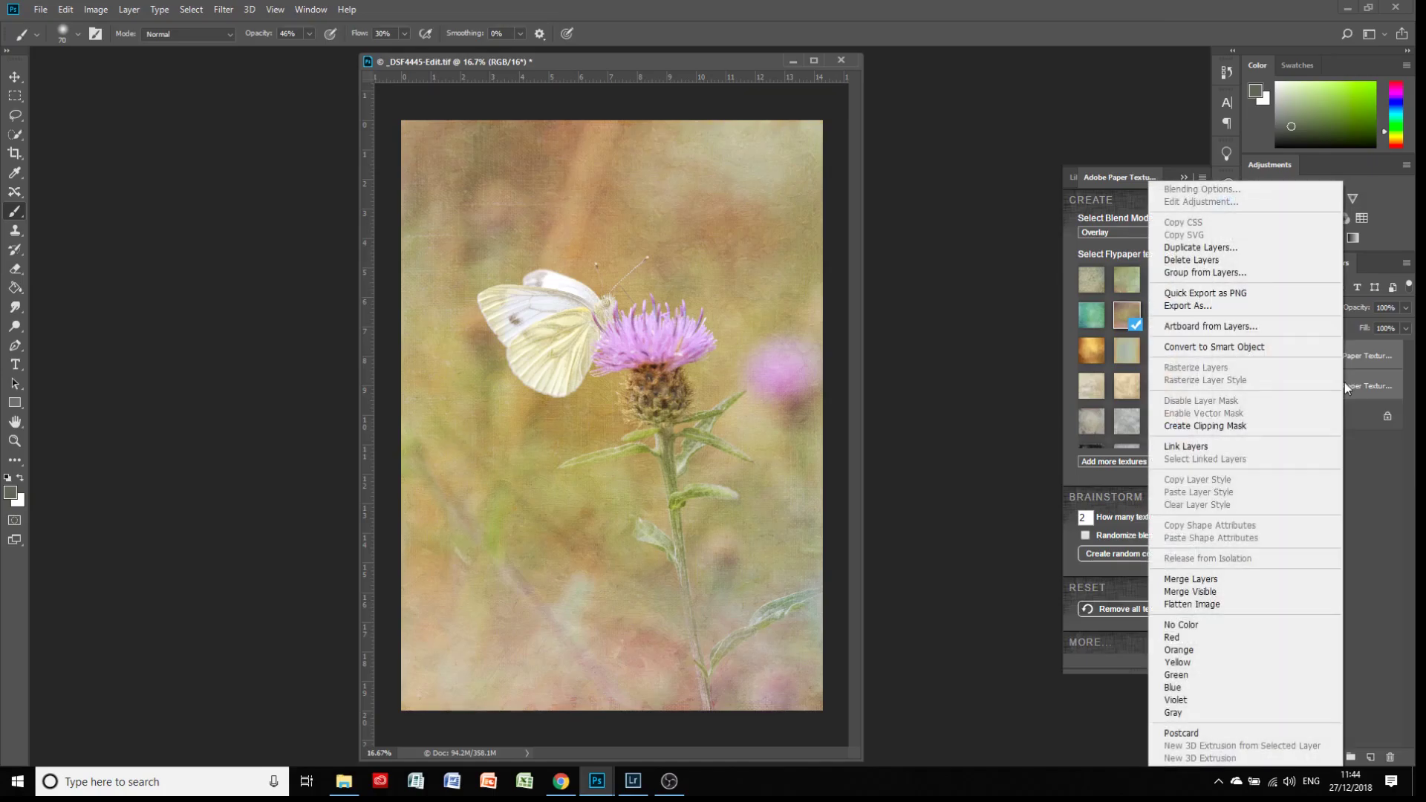
pyautogui.click(1198, 273)
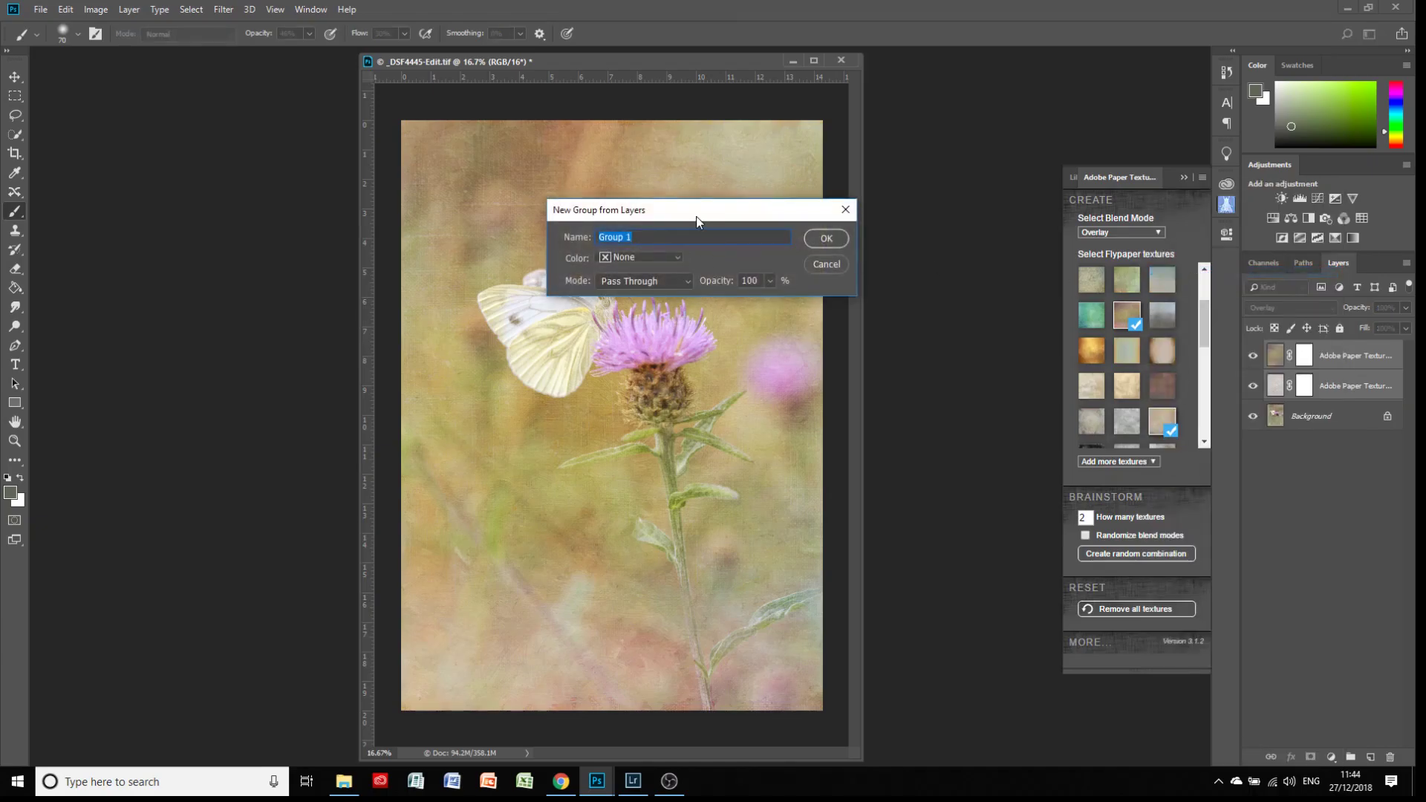
pyautogui.write('Texture')
pyautogui.click(821, 243)
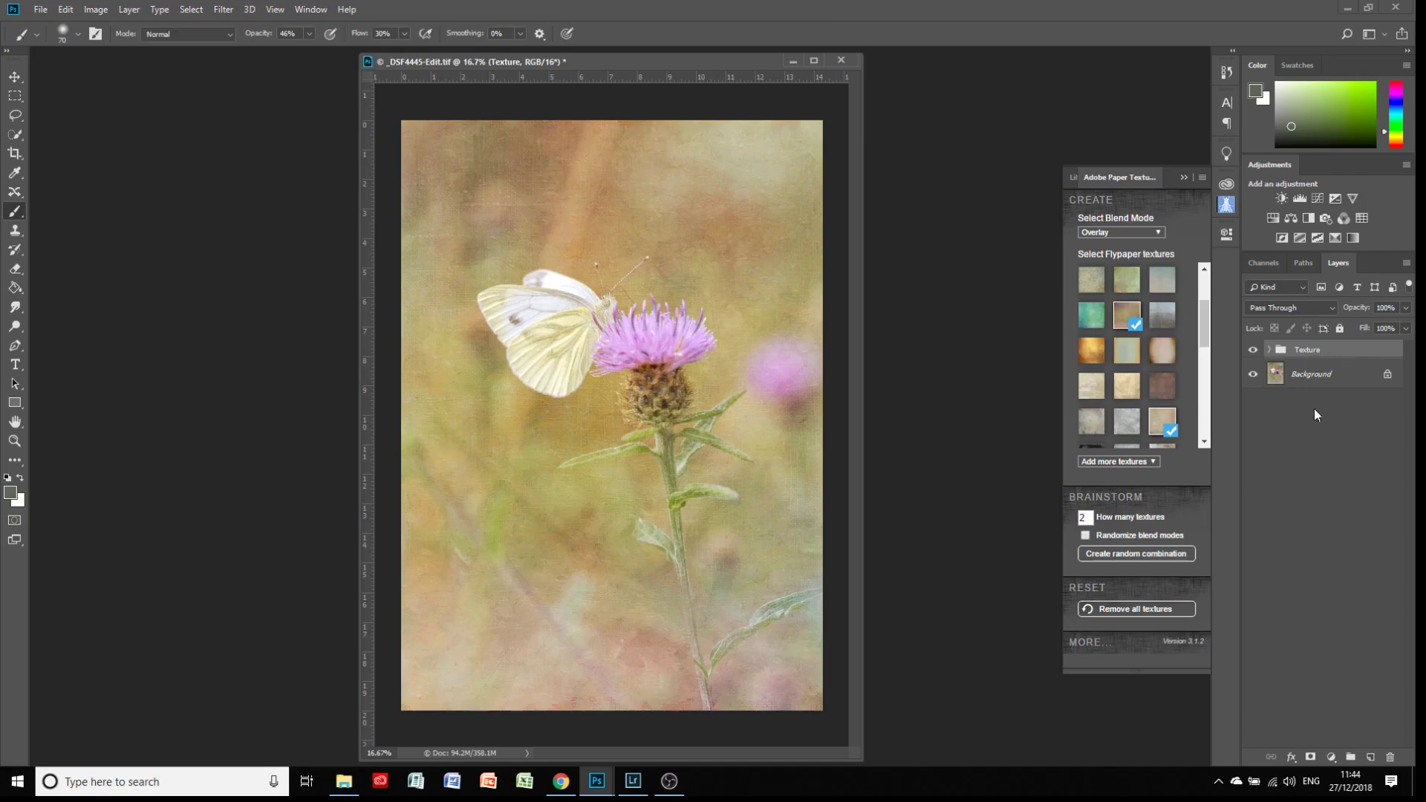
# Add a white layer mask to the Texture group and activate the Brush tool
pyautogui.click(1311, 758)
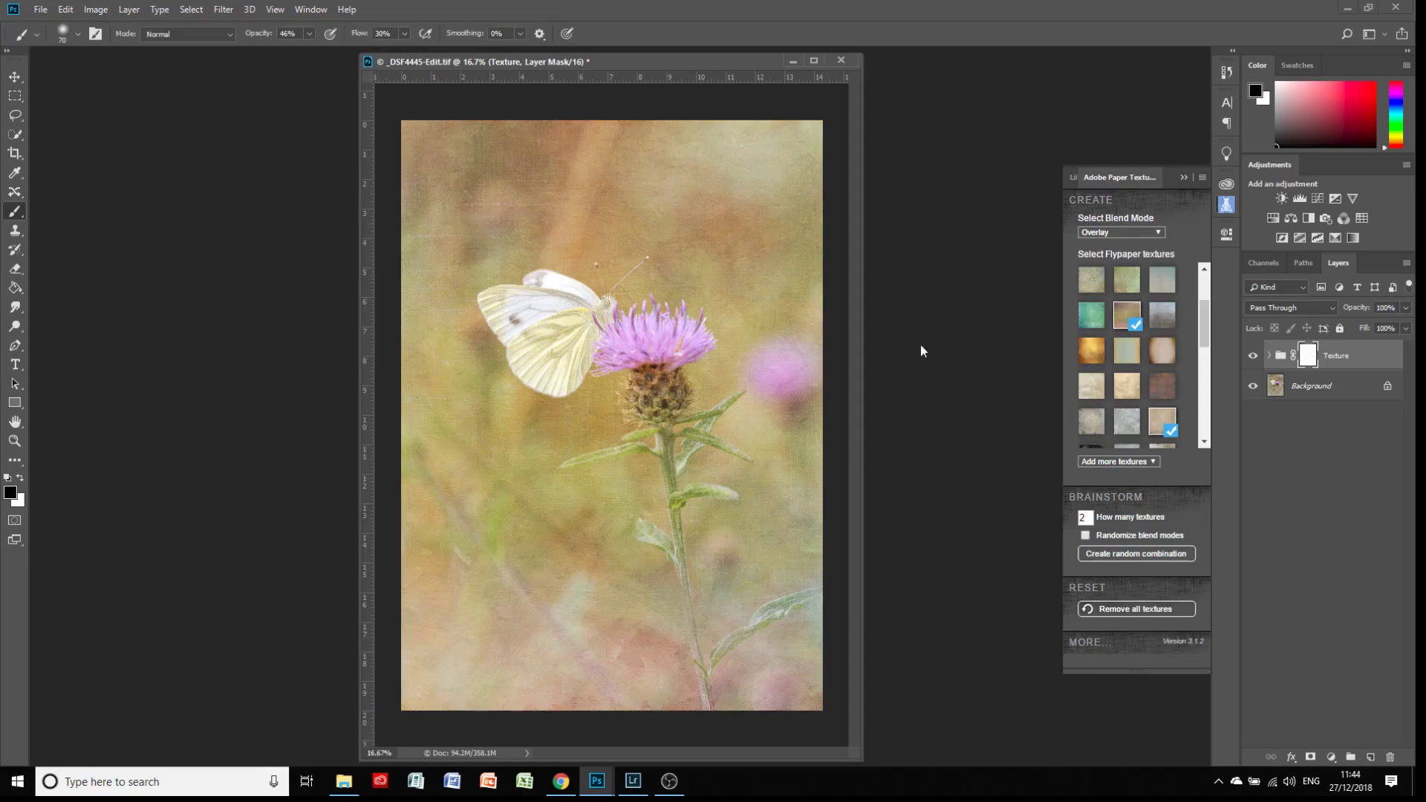
pyautogui.click(16, 213)
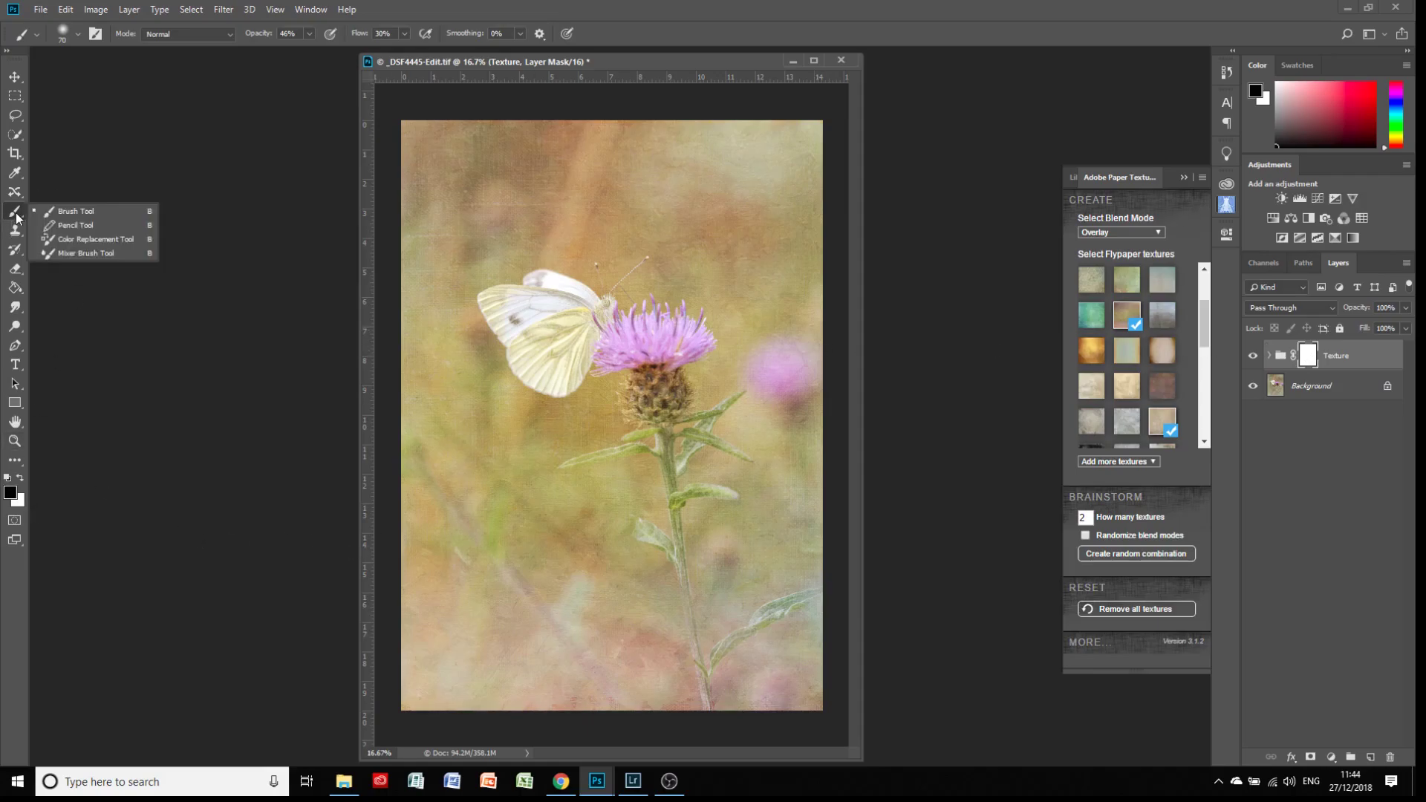
pyautogui.click(82, 212)
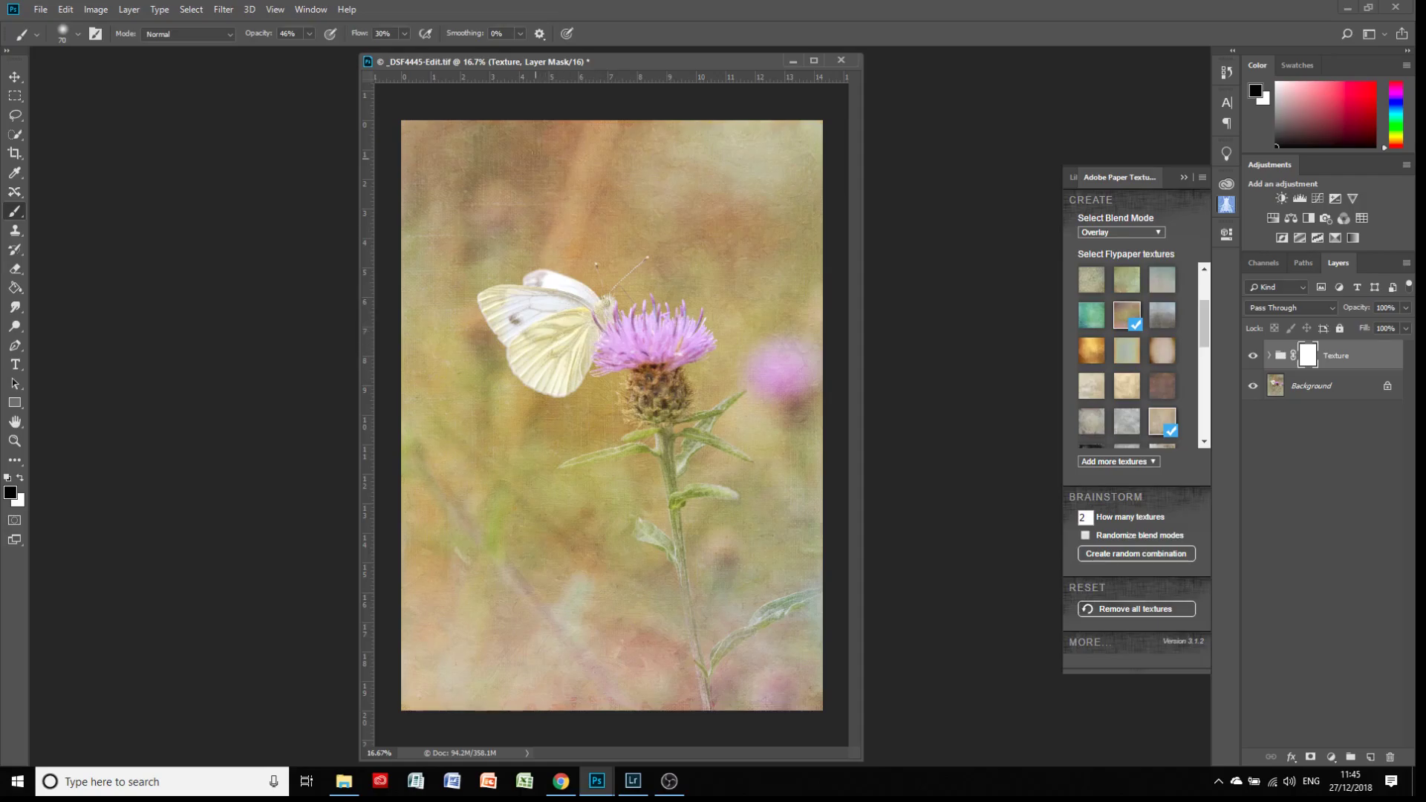
# Try masking the texture off the thistle head with a 100 px black brush at 100% opacity, and undo the painting
pyautogui.click(310, 37)
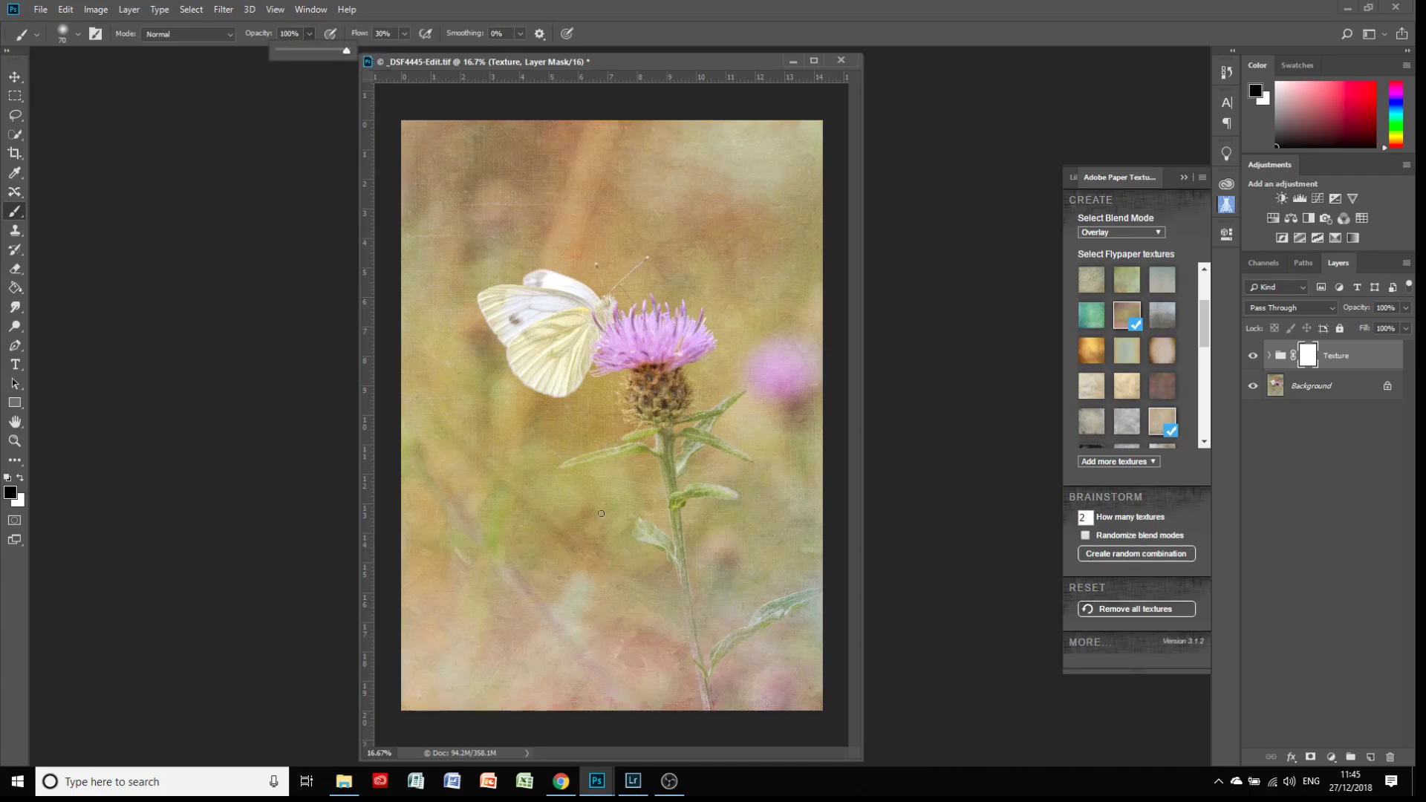
pyautogui.hotkey('ctrl', '+')
pyautogui.hotkey('ctrl', '+')
pyautogui.hotkey('ctrl', '+')
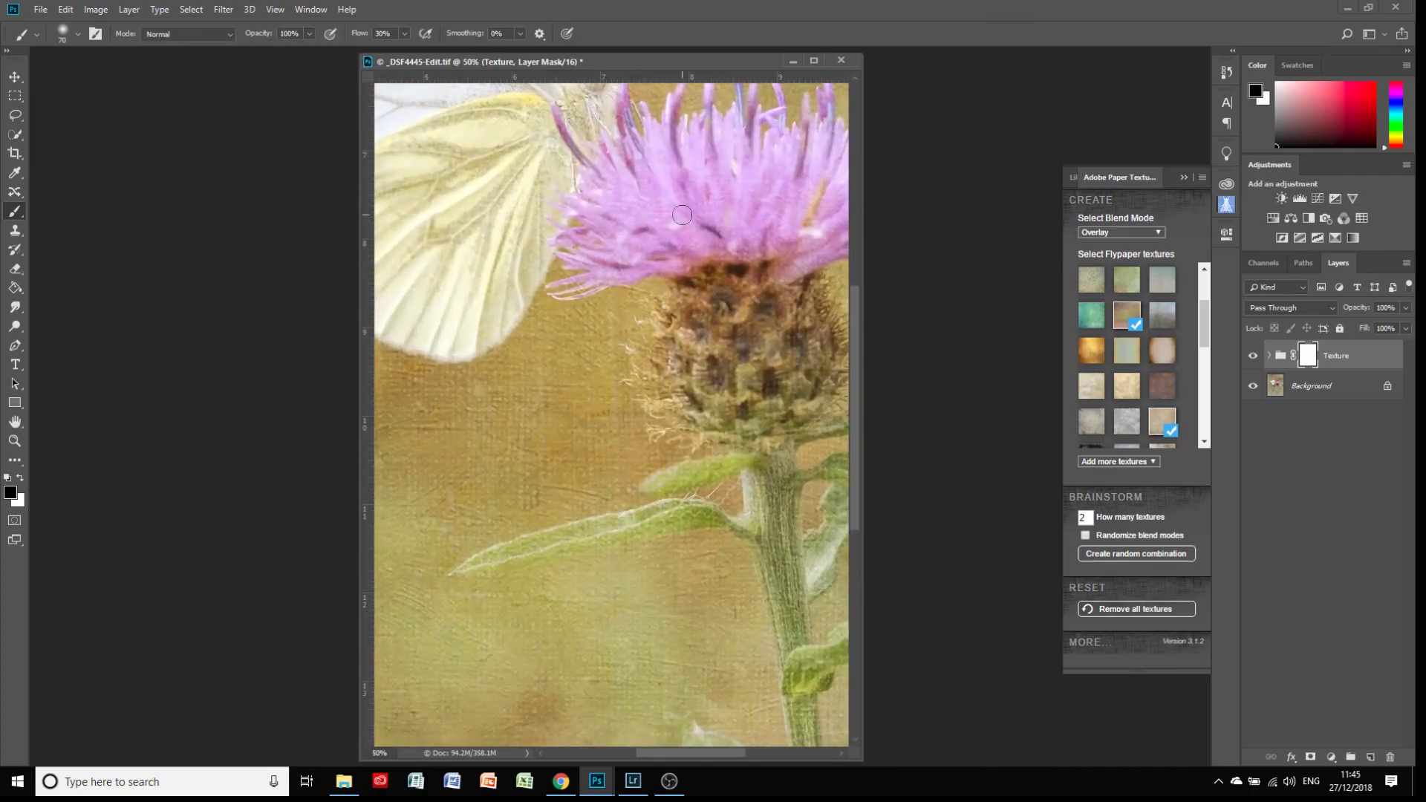
pyautogui.press(']')
pyautogui.press(']')
pyautogui.press(']')
pyautogui.moveTo(677, 227)
pyautogui.mouseDown()
pyautogui.moveTo(625, 180)
pyautogui.moveTo(633, 245)
pyautogui.moveTo(728, 222)
pyautogui.moveTo(715, 174)
pyautogui.moveTo(676, 195)
pyautogui.moveTo(684, 187)
pyautogui.moveTo(667, 220)
pyautogui.moveTo(626, 205)
pyautogui.moveTo(623, 254)
pyautogui.moveTo(766, 234)
pyautogui.moveTo(748, 266)
pyautogui.moveTo(791, 244)
pyautogui.moveTo(738, 286)
pyautogui.mouseUp()
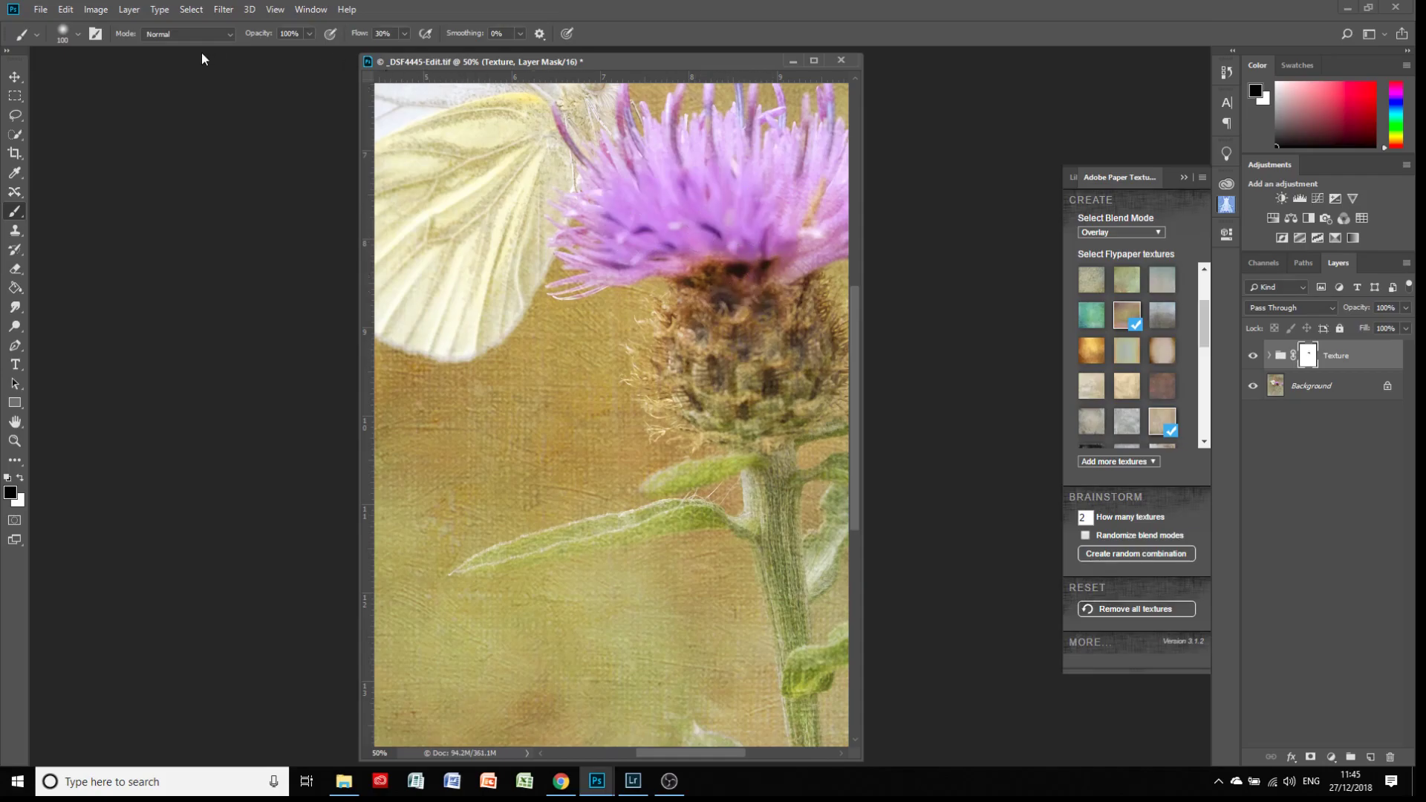
pyautogui.click(66, 8)
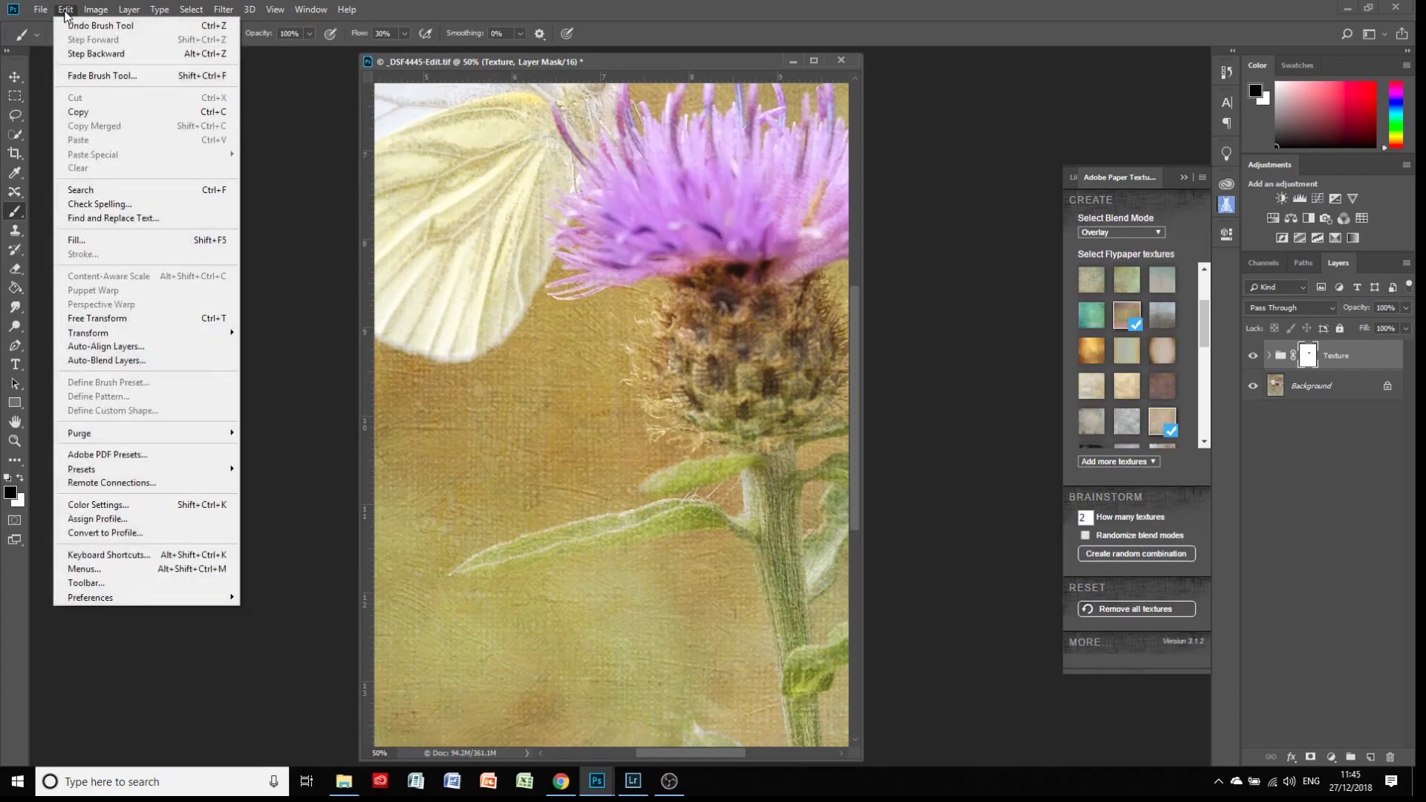
pyautogui.click(89, 54)
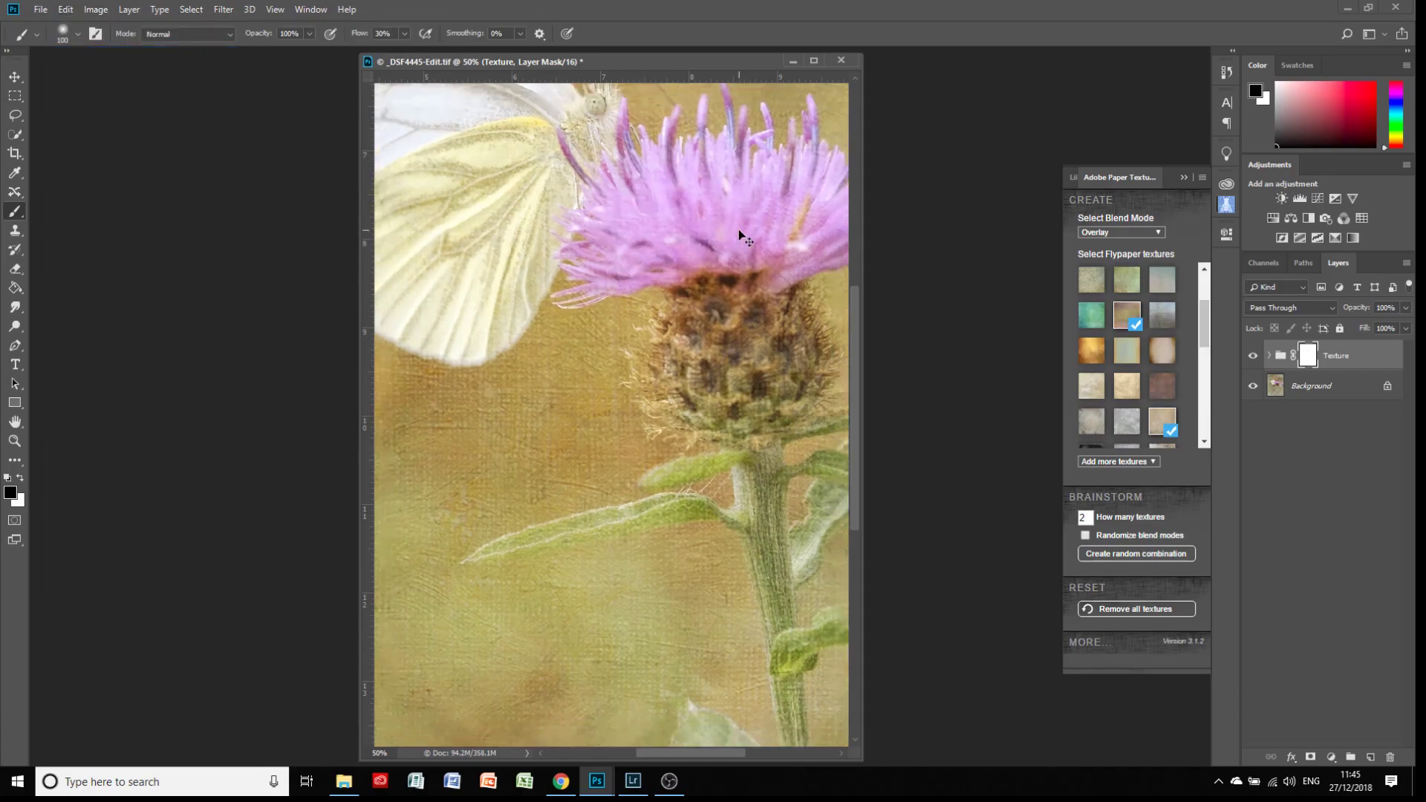
# Set the brush opacity to 47% and paint black on the group's mask over the butterfly
pyautogui.hotkey('ctrl', '-')
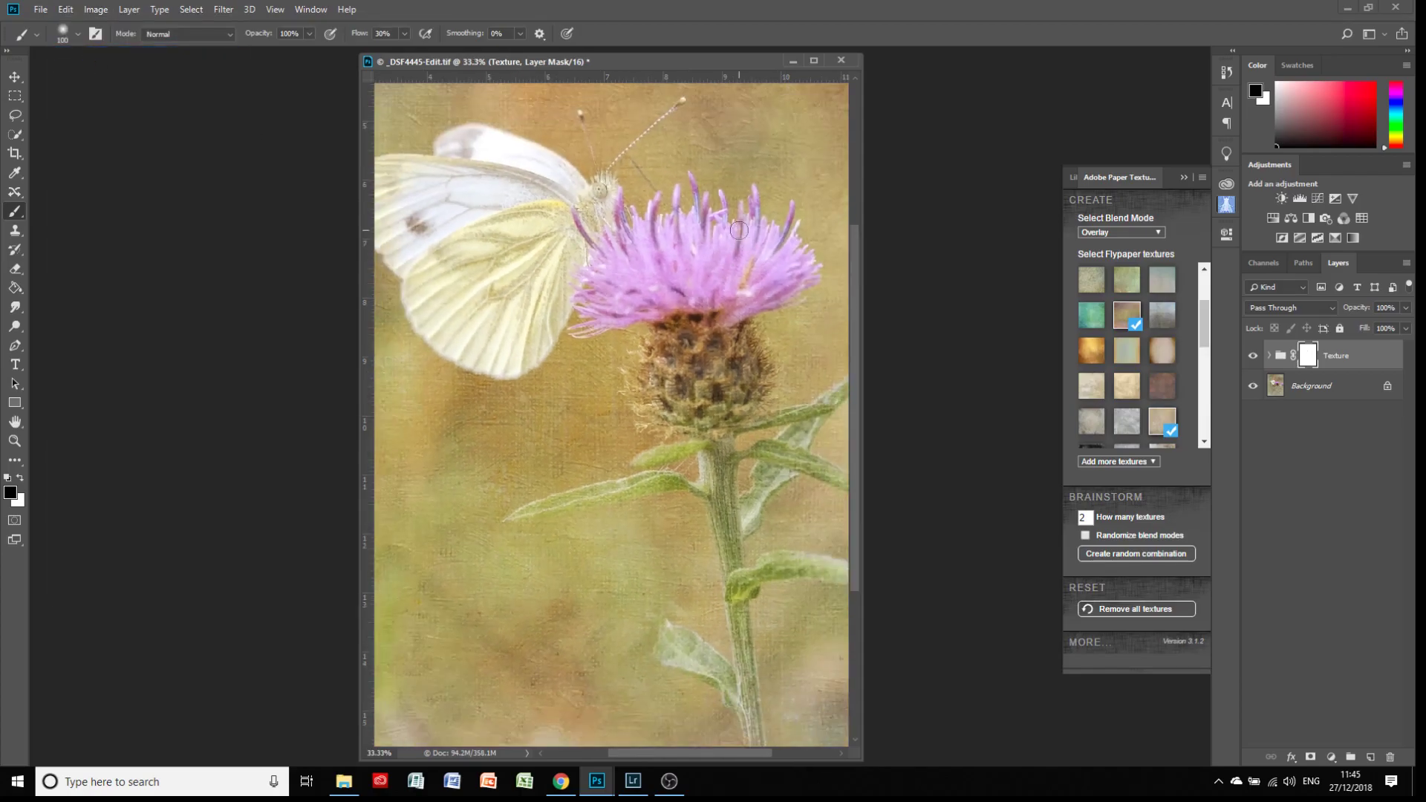
pyautogui.click(309, 35)
pyautogui.click(596, 194)
pyautogui.moveTo(595, 216)
pyautogui.mouseDown()
pyautogui.moveTo(548, 318)
pyautogui.moveTo(561, 233)
pyautogui.moveTo(515, 259)
pyautogui.moveTo(478, 248)
pyautogui.moveTo(485, 235)
pyautogui.moveTo(461, 240)
pyautogui.moveTo(532, 206)
pyautogui.moveTo(521, 177)
pyautogui.moveTo(467, 178)
pyautogui.moveTo(495, 184)
pyautogui.moveTo(473, 214)
pyautogui.moveTo(395, 232)
pyautogui.moveTo(448, 174)
pyautogui.moveTo(516, 153)
pyautogui.moveTo(553, 166)
pyautogui.moveTo(591, 207)
pyautogui.moveTo(594, 195)
pyautogui.moveTo(572, 238)
pyautogui.moveTo(617, 265)
pyautogui.moveTo(586, 226)
pyautogui.moveTo(569, 230)
pyautogui.moveTo(626, 247)
pyautogui.mouseUp()
# Reduce the brush to 70 px and paint the texture off the thistle's flower head, stem and leaves on the mask
pyautogui.press('[')
pyautogui.press('[')
pyautogui.press('[')
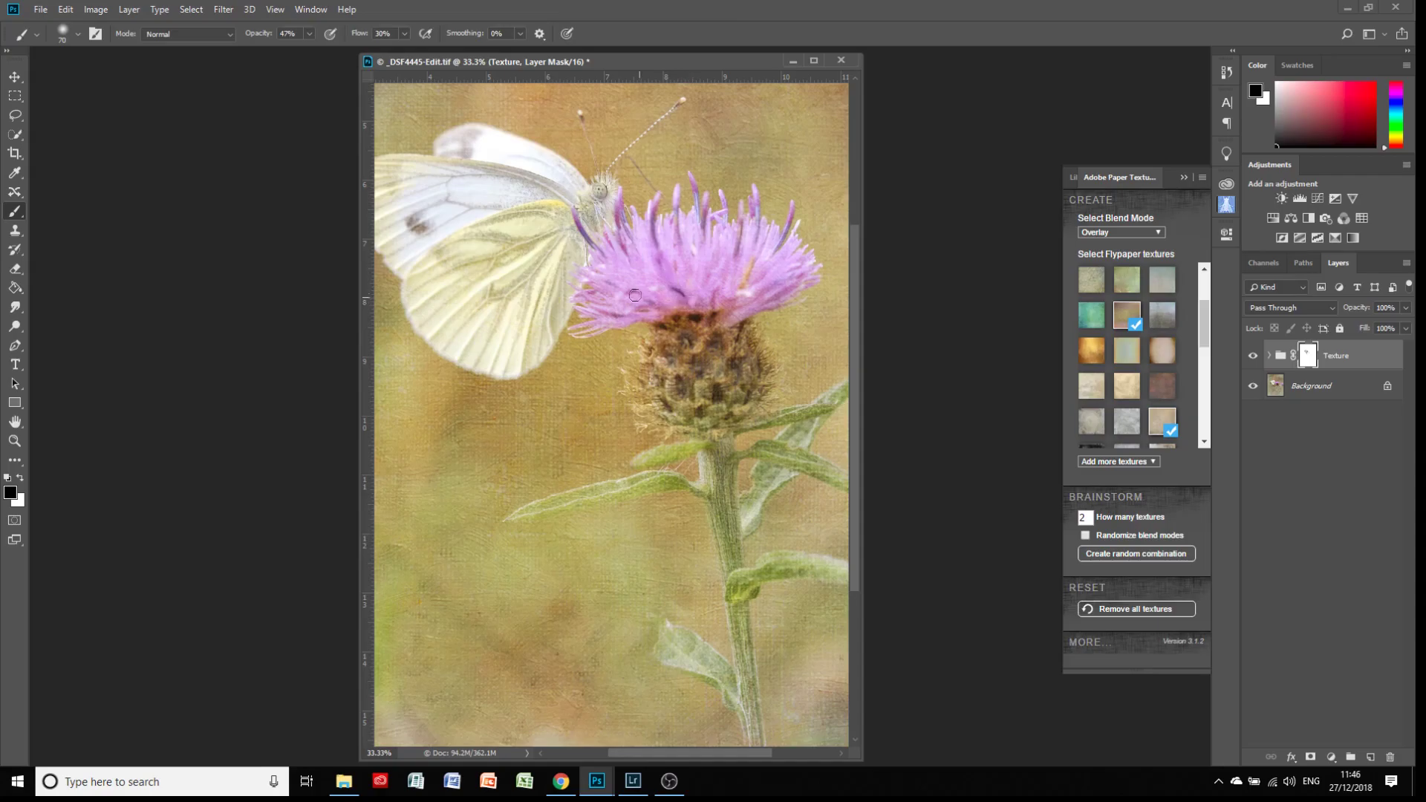
pyautogui.moveTo(739, 261)
pyautogui.mouseDown()
pyautogui.moveTo(764, 217)
pyautogui.moveTo(748, 264)
pyautogui.moveTo(781, 238)
pyautogui.moveTo(753, 267)
pyautogui.mouseUp()
pyautogui.moveTo(756, 360)
pyautogui.mouseDown()
pyautogui.moveTo(718, 391)
pyautogui.moveTo(661, 385)
pyautogui.mouseUp()
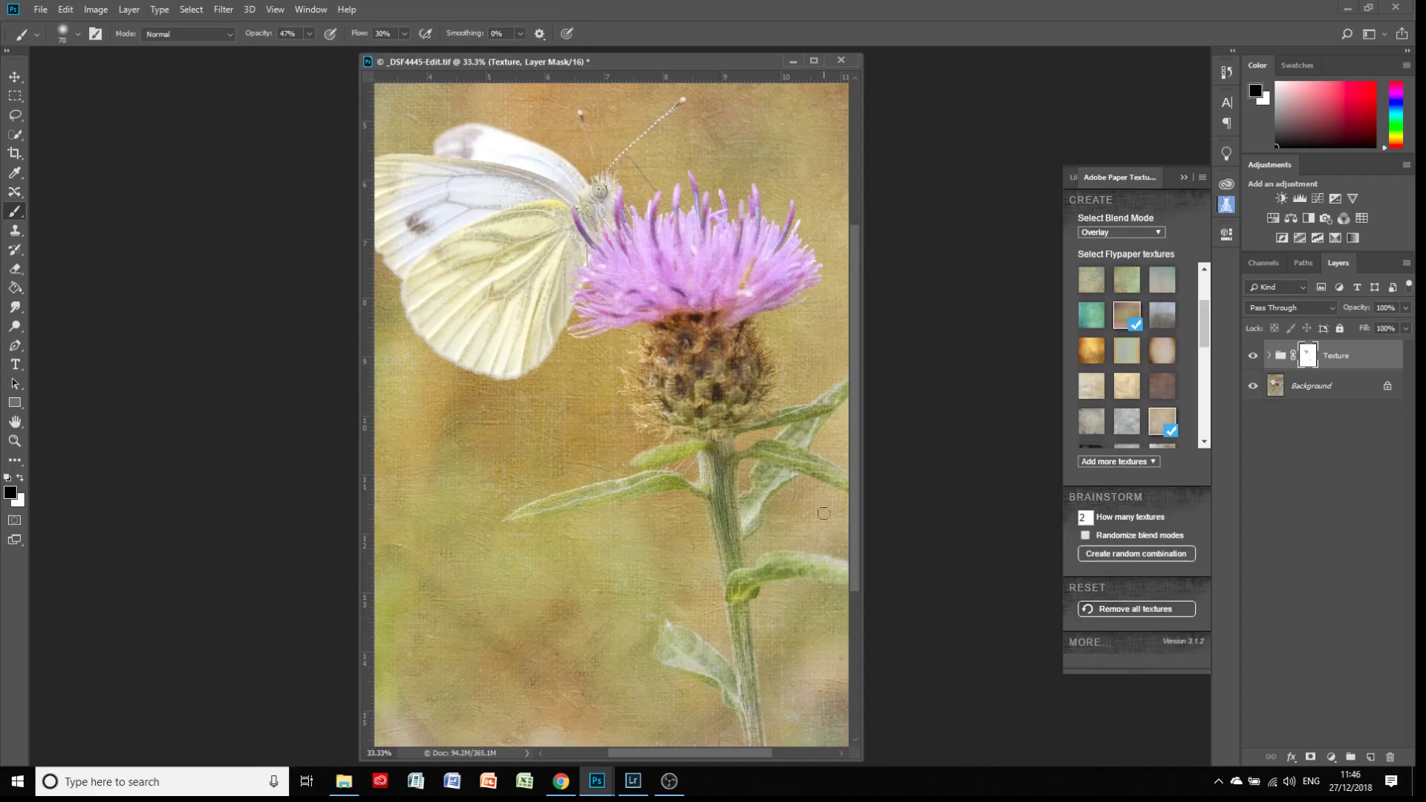
pyautogui.moveTo(852, 369); pyautogui.dragTo(854, 428)
pyautogui.moveTo(716, 750); pyautogui.dragTo(772, 752)
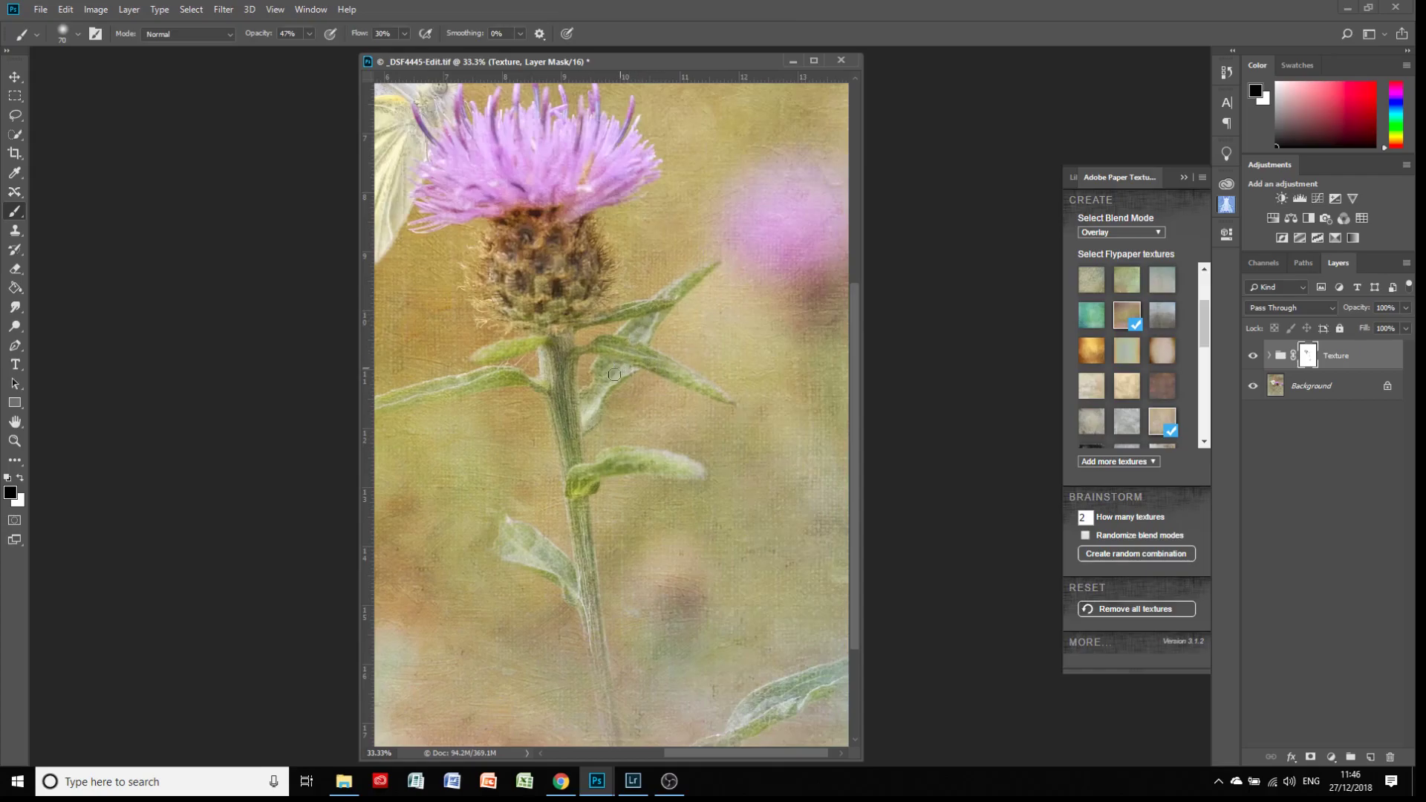
pyautogui.hotkey('ctrl', '-')
pyautogui.hotkey('ctrl', '-')
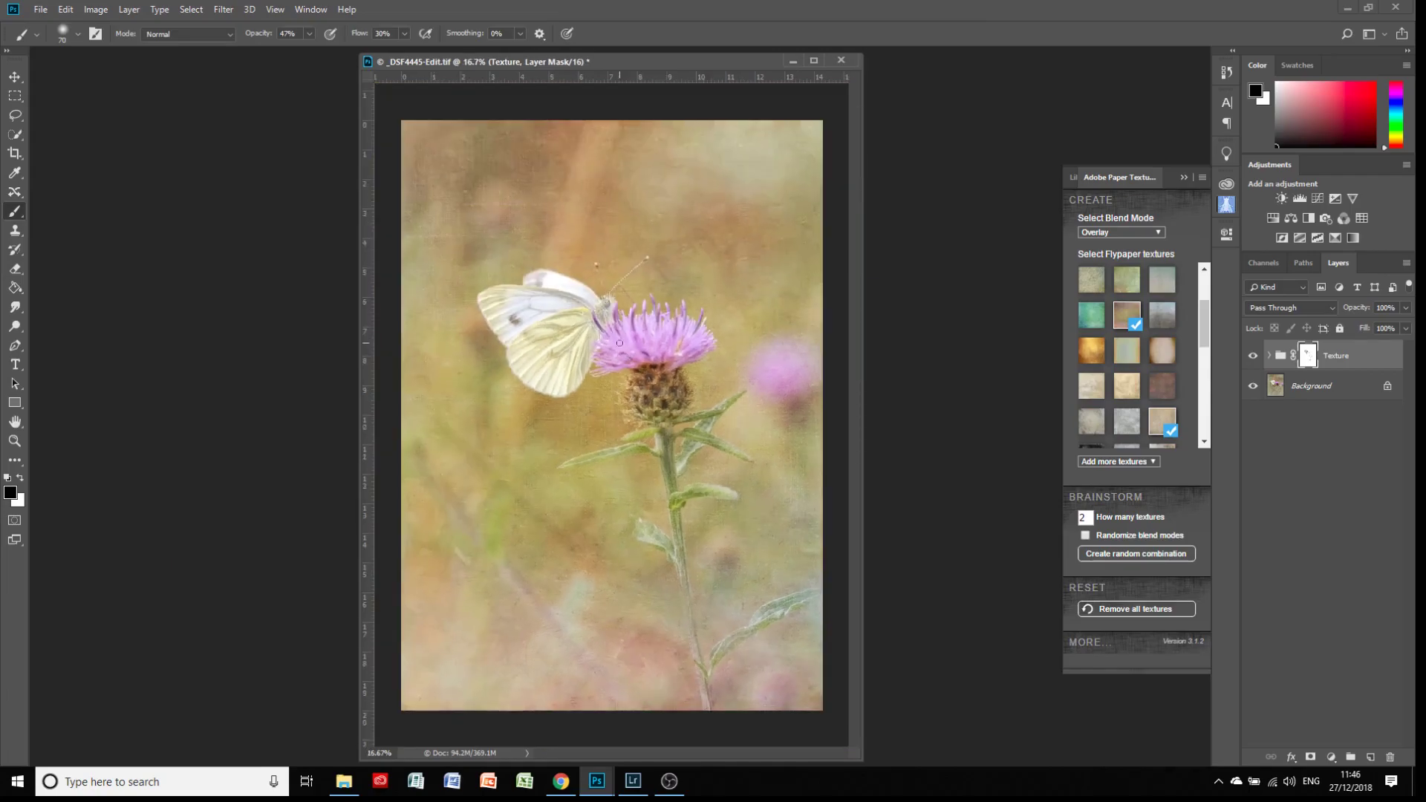
# Disable and re-enable the Texture group's layer mask to compare the image with and without the masking
pyautogui.rightClick(1307, 360)
pyautogui.click(1307, 360)
pyautogui.rightClick(1308, 360)
pyautogui.click(1310, 371)
pyautogui.keyDown('shift'); pyautogui.click(1309, 359); pyautogui.keyUp('shift')
pyautogui.rightClick(1306, 360)
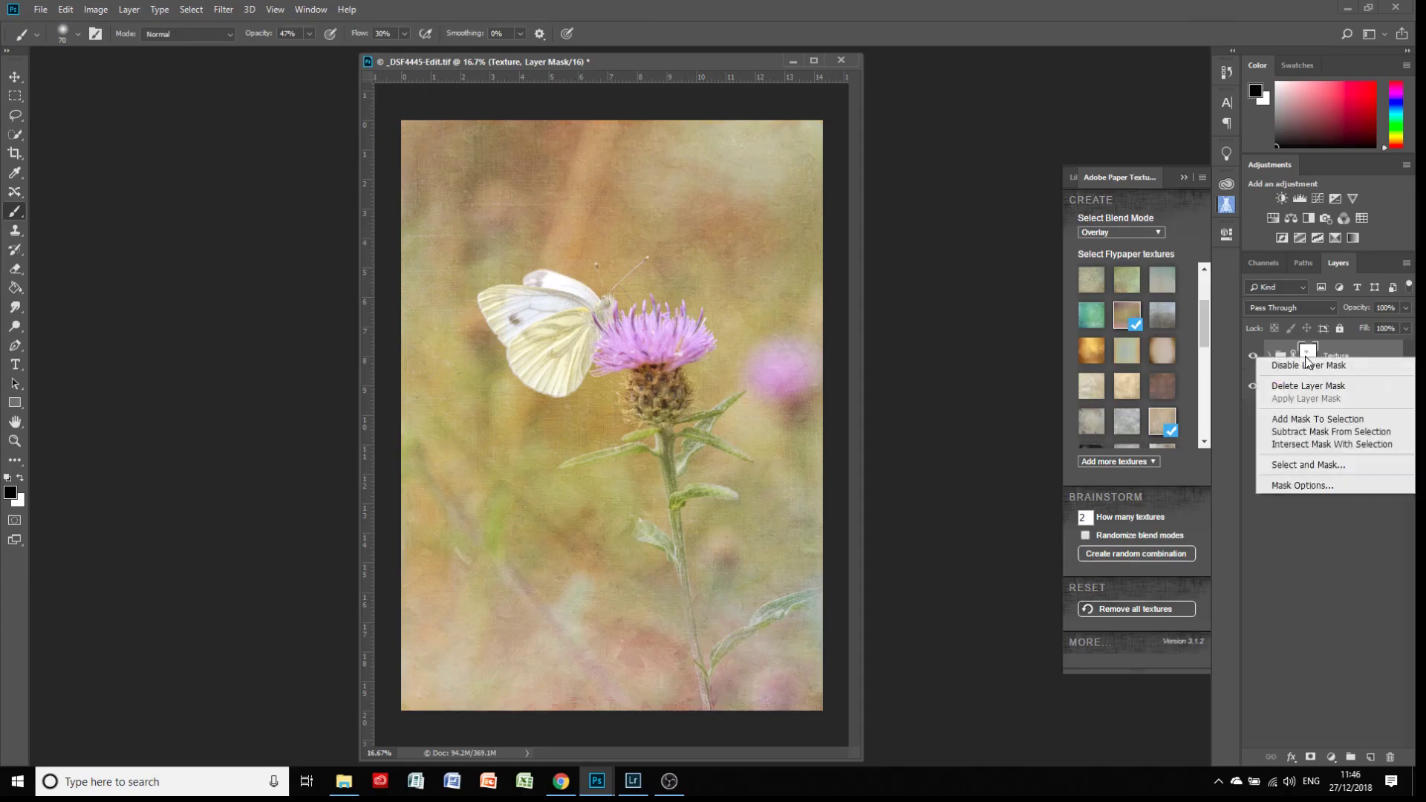
pyautogui.click(1309, 365)
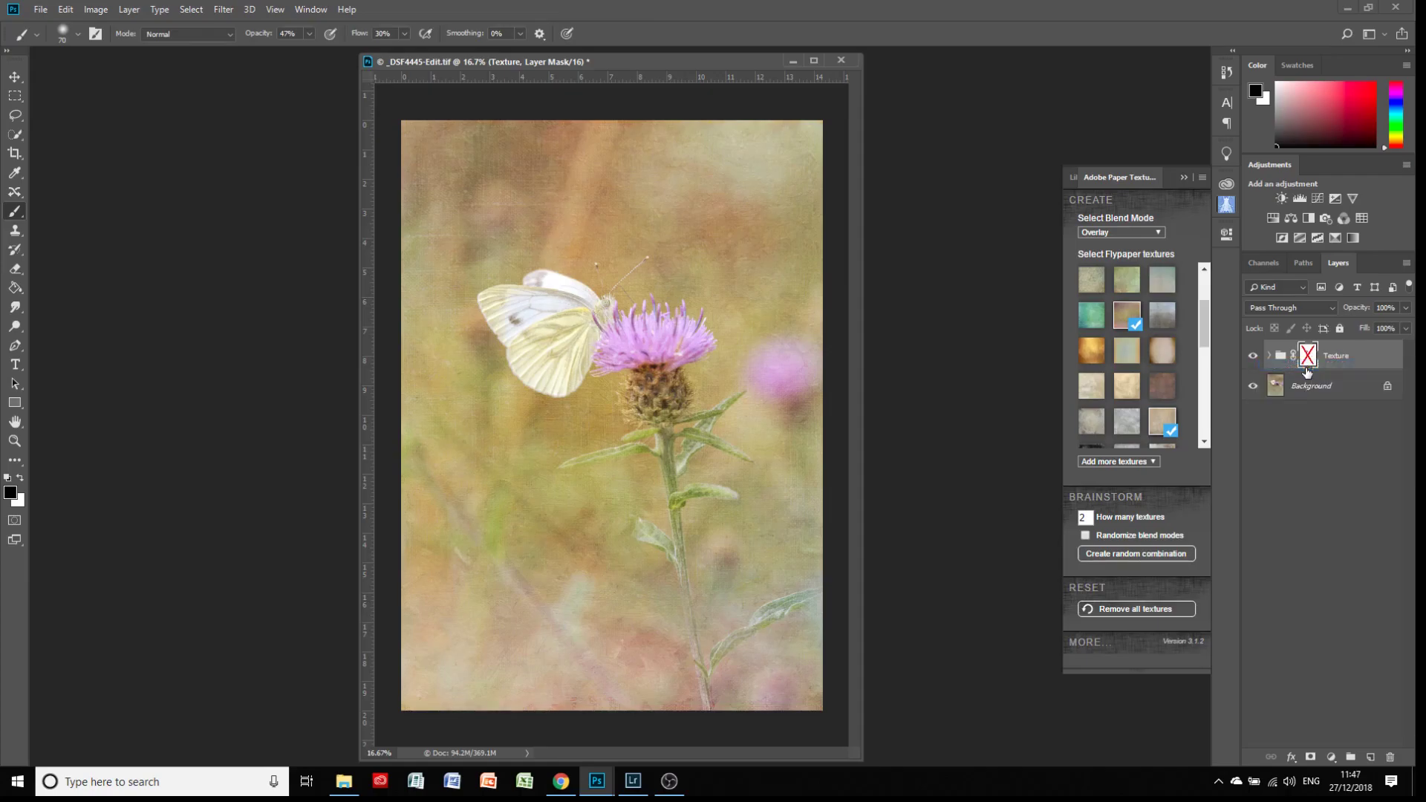
pyautogui.keyDown('shift'); pyautogui.click(1309, 361); pyautogui.keyUp('shift')
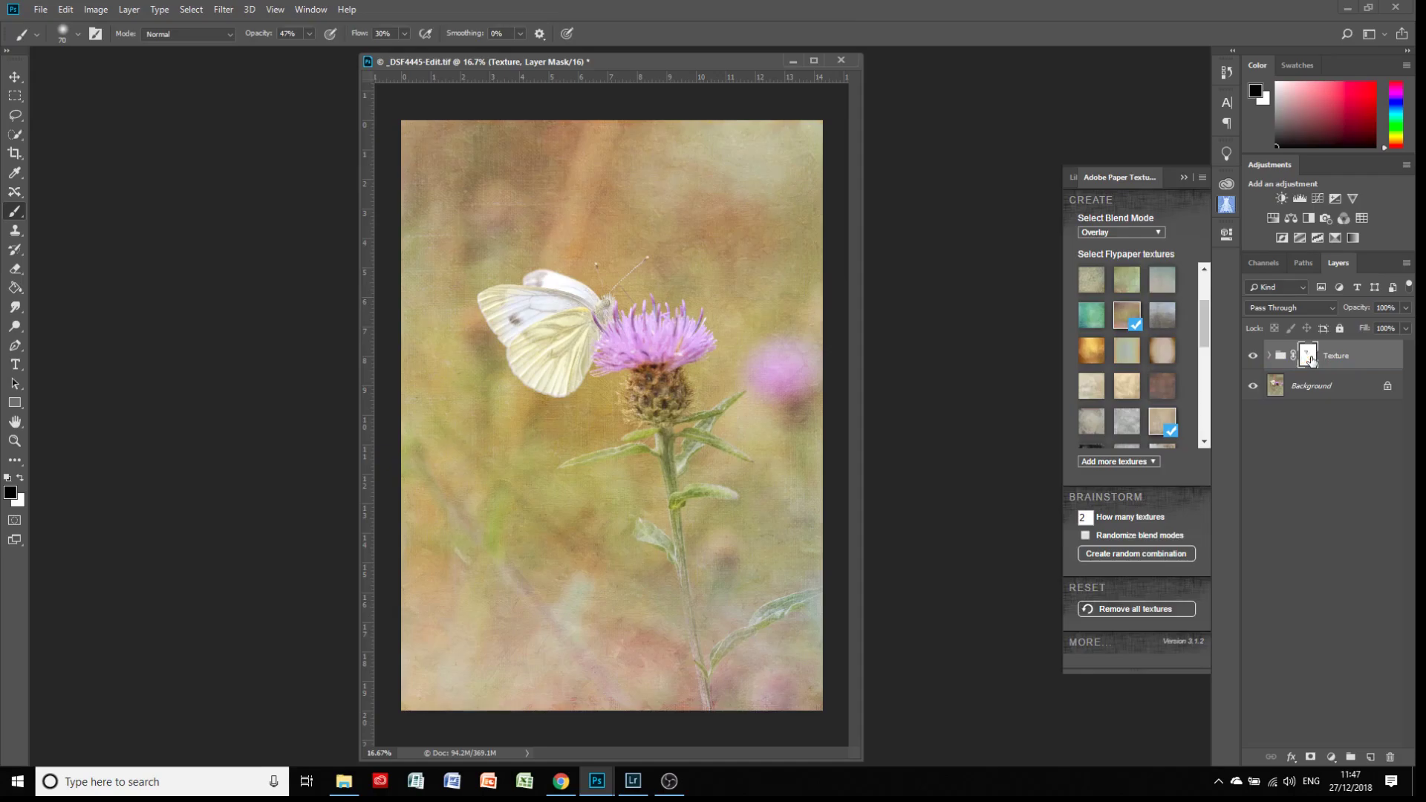